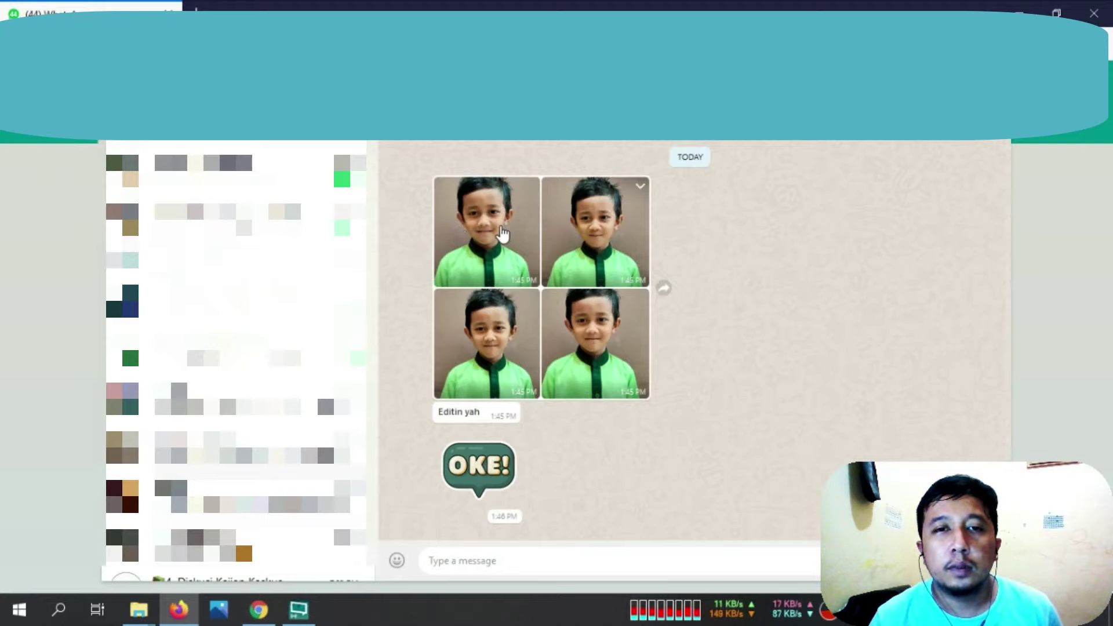
# Step through the boy's photos full-size in WhatsApp Web, then return to the Google results for gimp
pyautogui.click(502, 233)
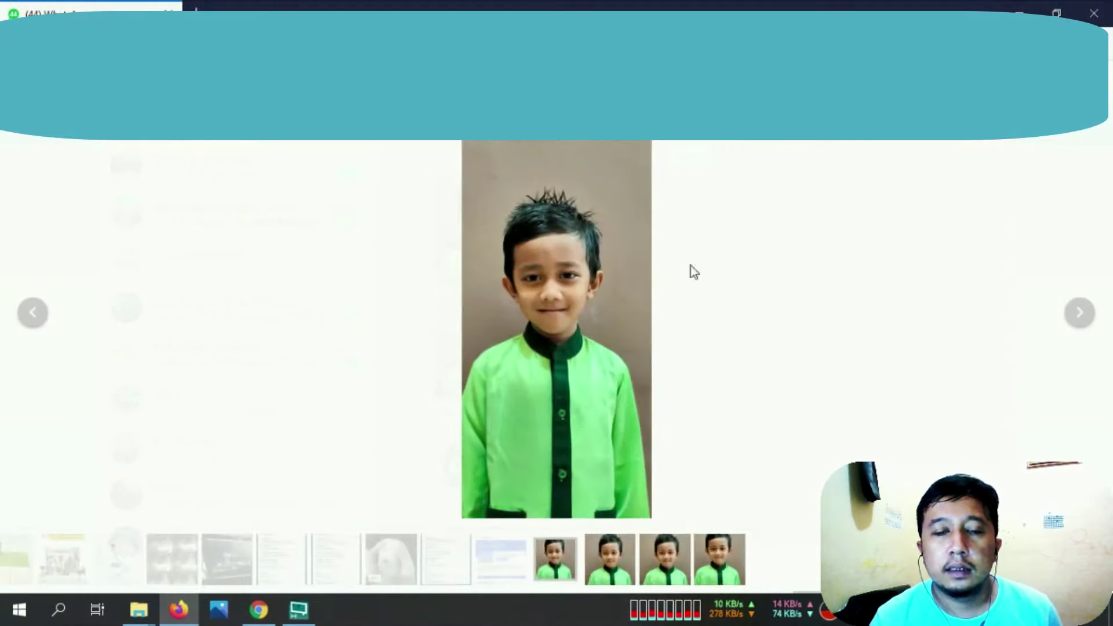
pyautogui.click(1080, 313)
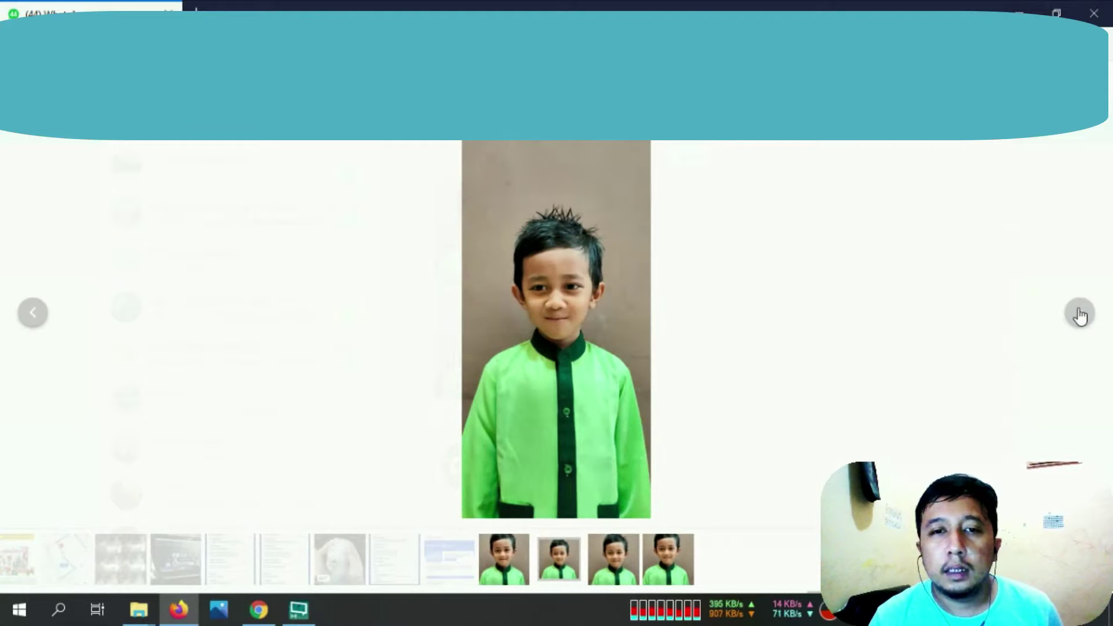
pyautogui.click(1080, 314)
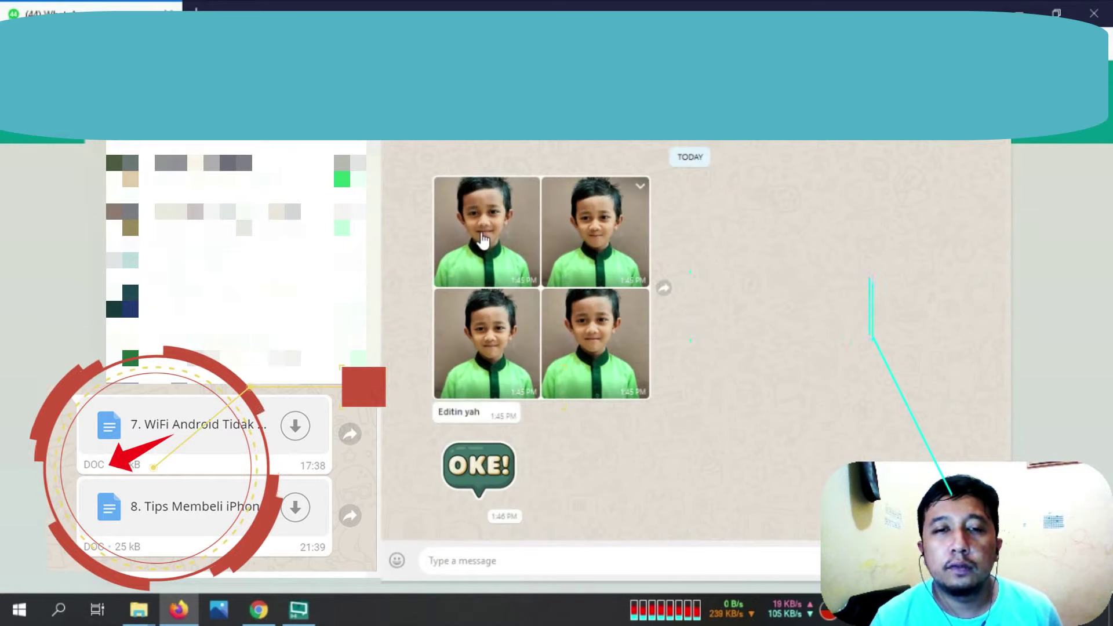
pyautogui.click(524, 236)
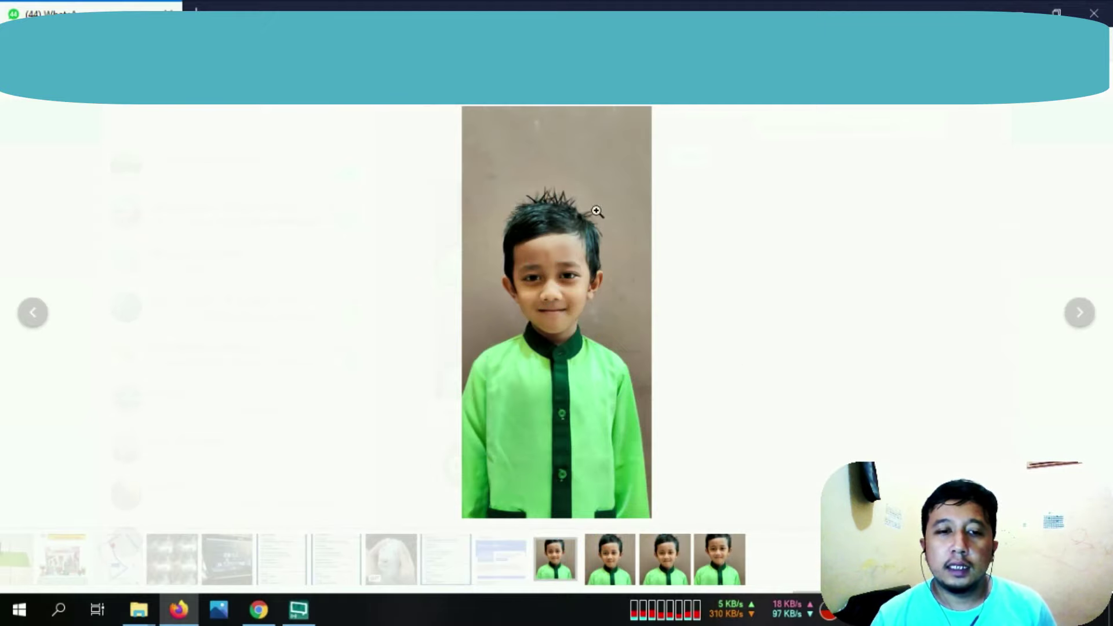
pyautogui.moveTo(259, 610)
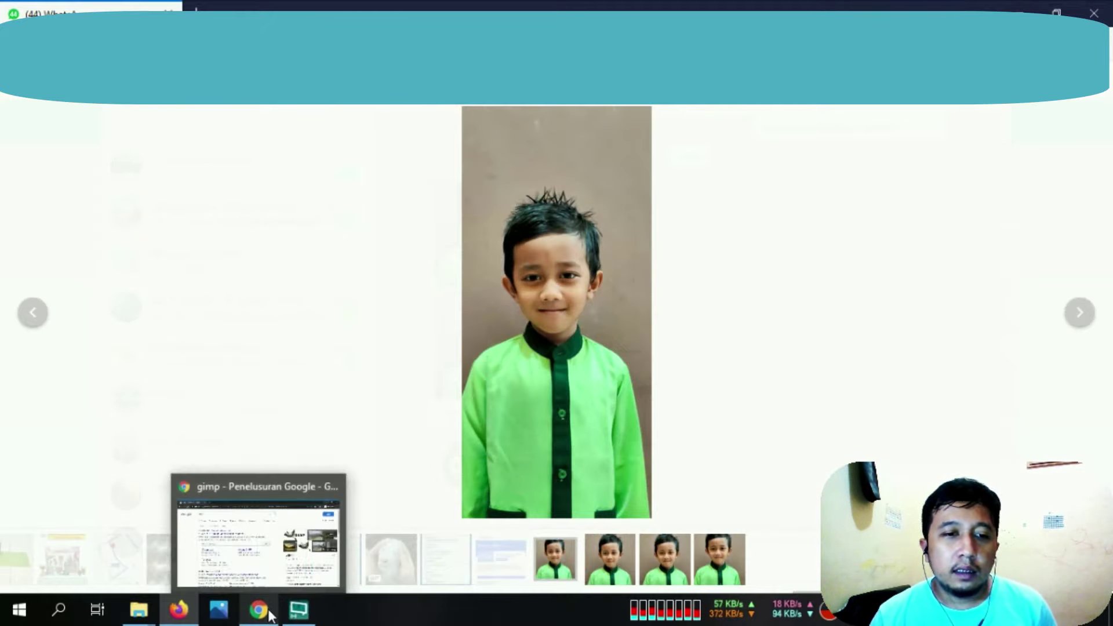
pyautogui.click(283, 542)
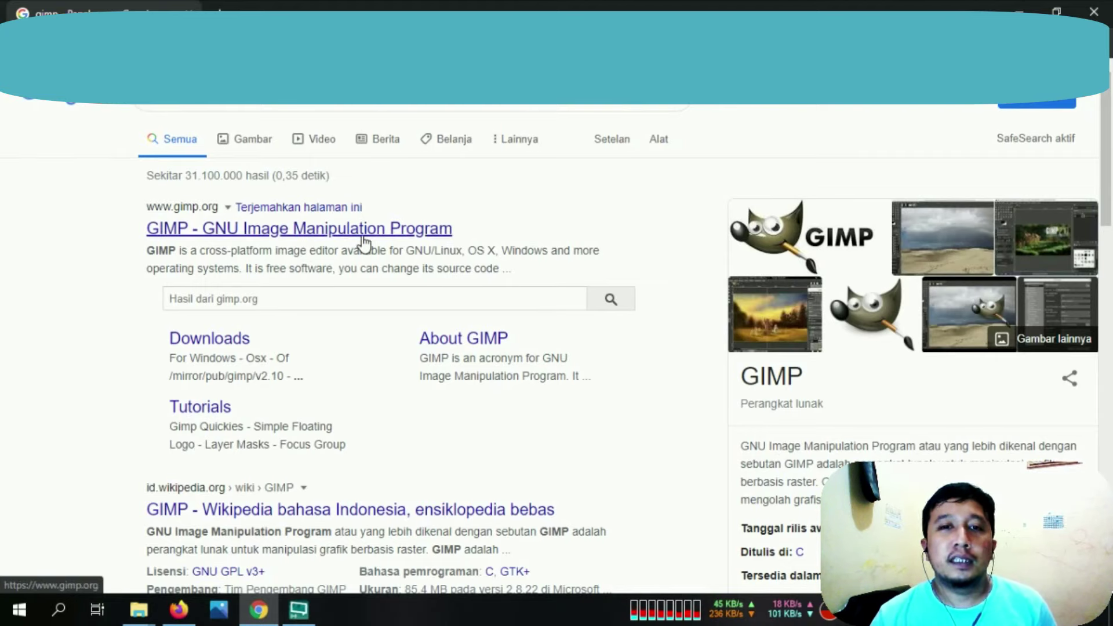
# Follow the 'GIMP - GNU Image Manipulation Program' result to the official gimp.org site
pyautogui.click(363, 242)
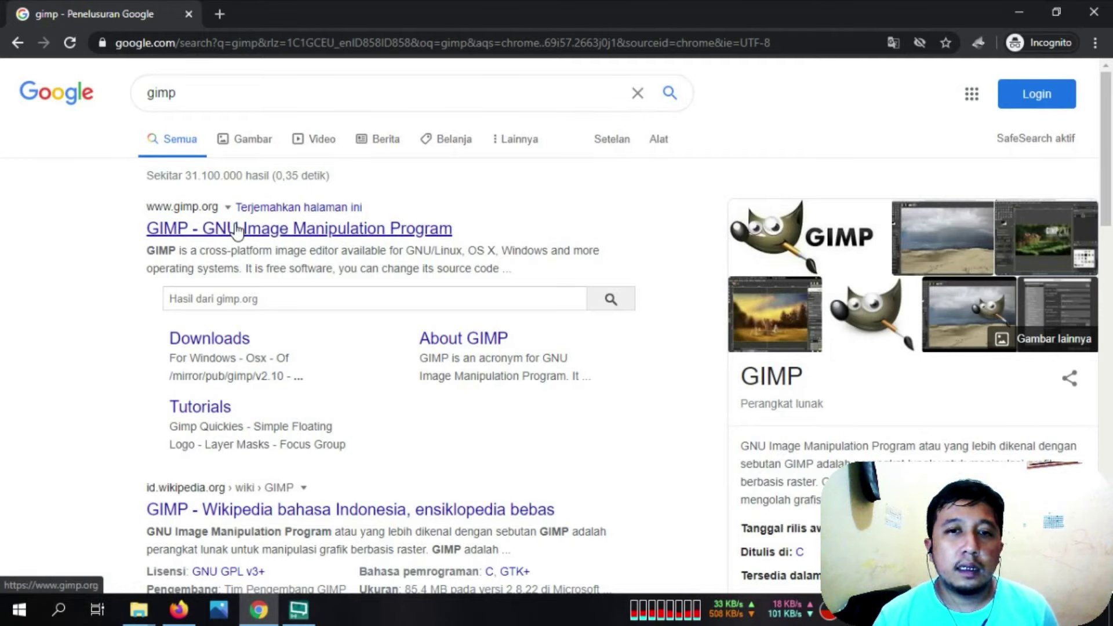
pyautogui.click(279, 231)
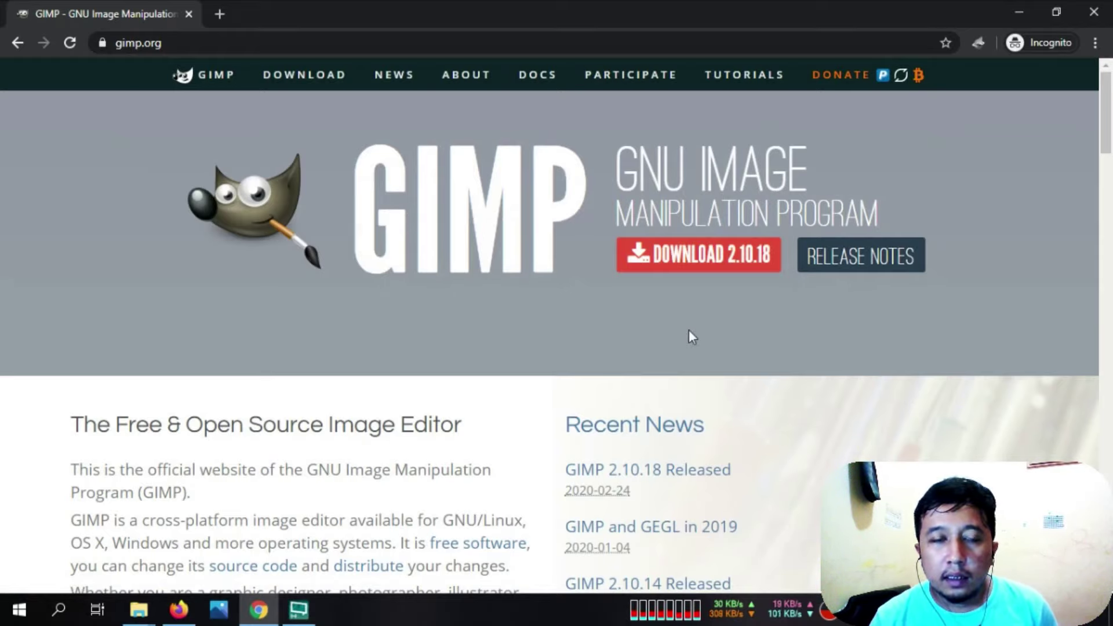
# Go to the Download 2.10.18 page and scroll to the GIMP for Windows options
pyautogui.scroll(-5, 463, 344)
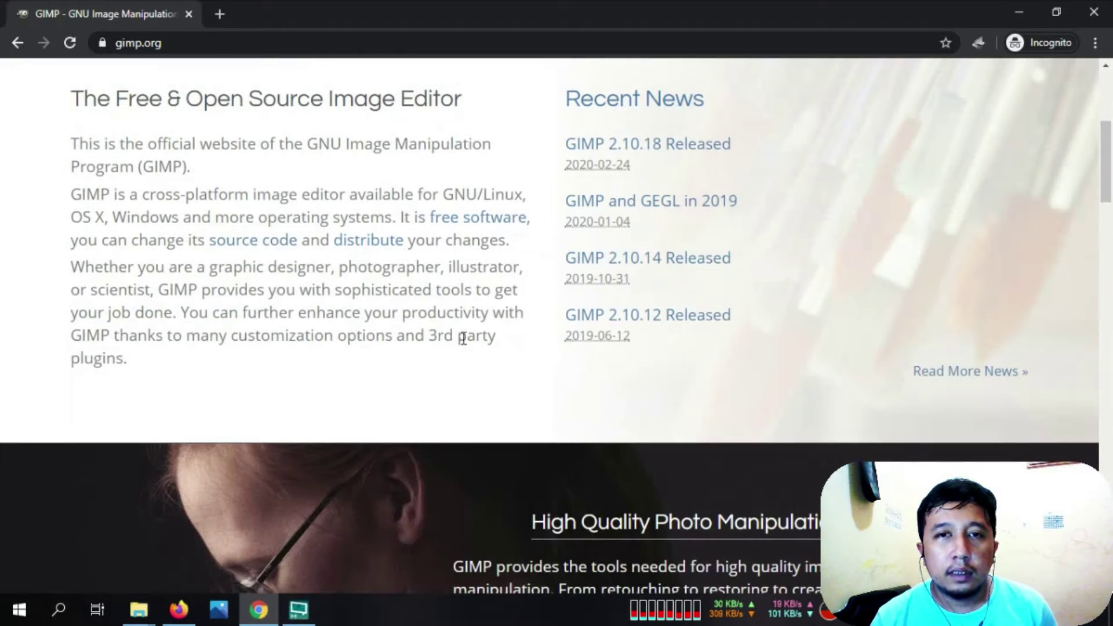
pyautogui.scroll(5, 469, 339)
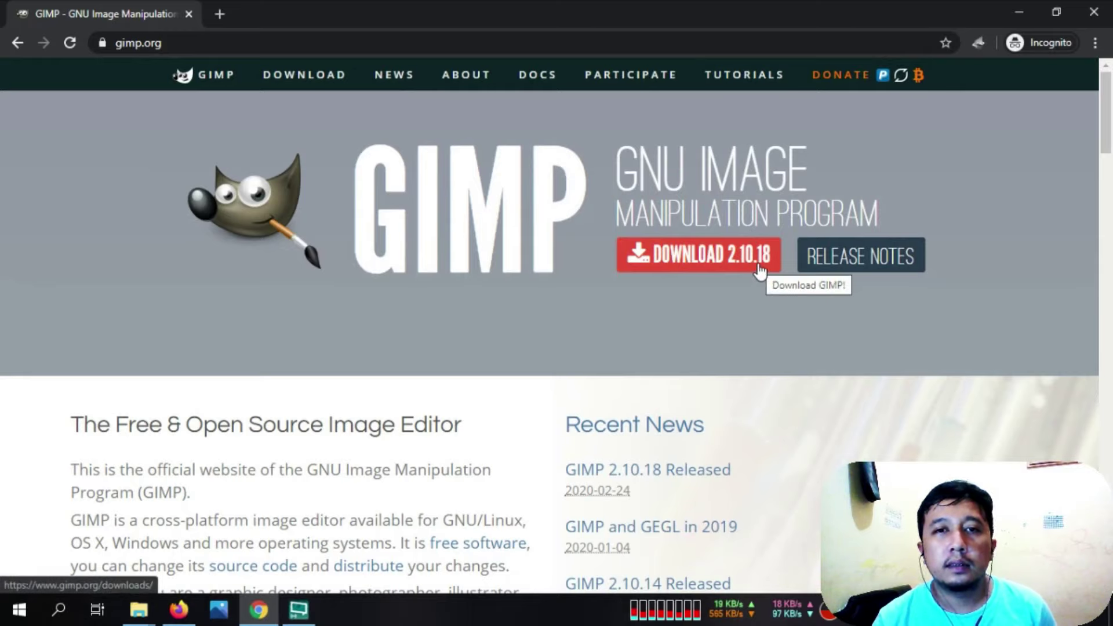
pyautogui.click(691, 259)
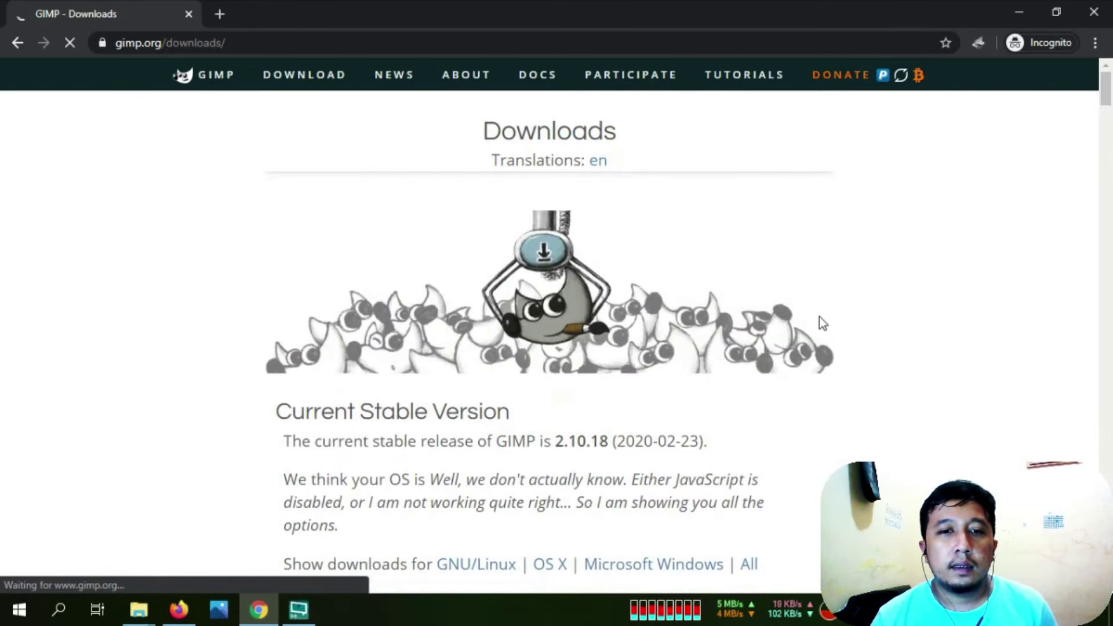
pyautogui.scroll(-4, 829, 309)
pyautogui.scroll(-3, 829, 310)
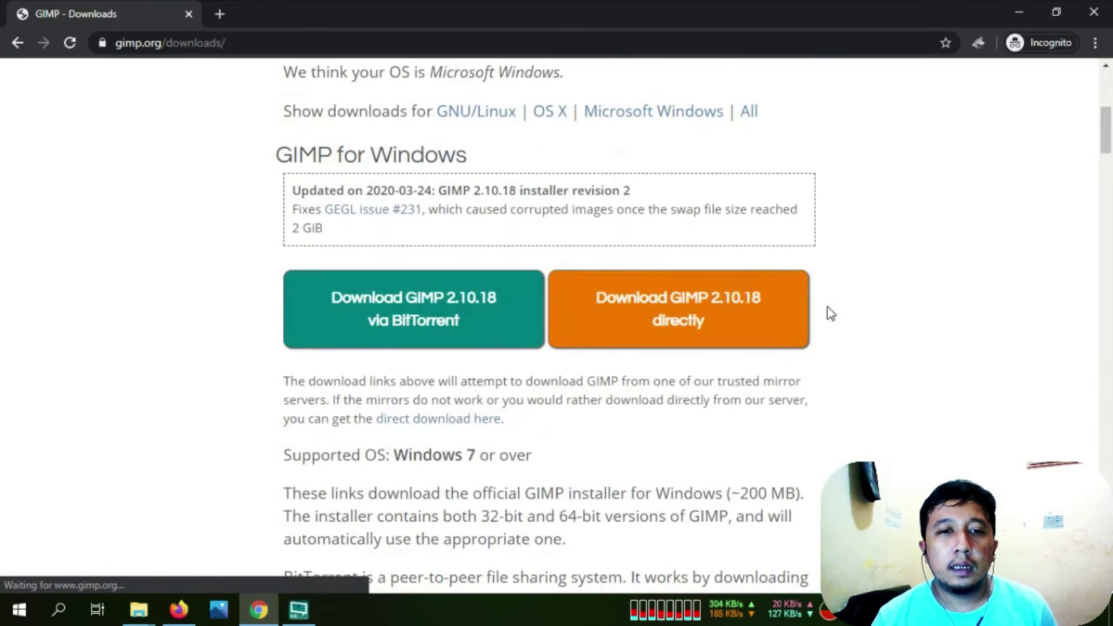
pyautogui.scroll(-1, 829, 313)
pyautogui.scroll(1, 829, 313)
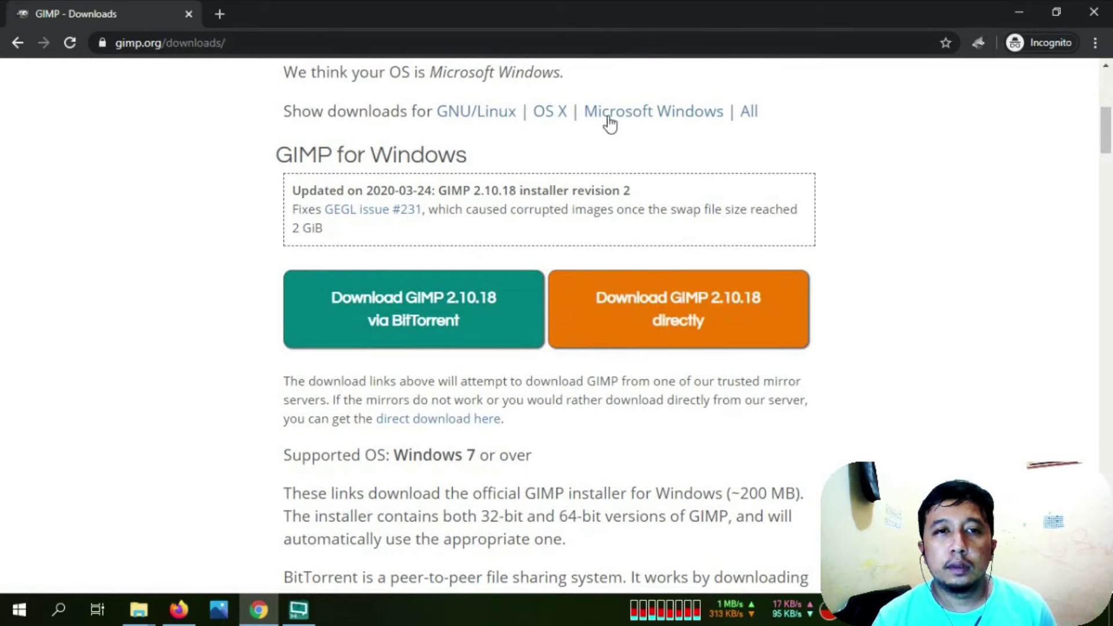
# Run gimp-2.10.18-setup-2.exe from the Explorer search results as administrator, installing for all users
pyautogui.click(139, 609)
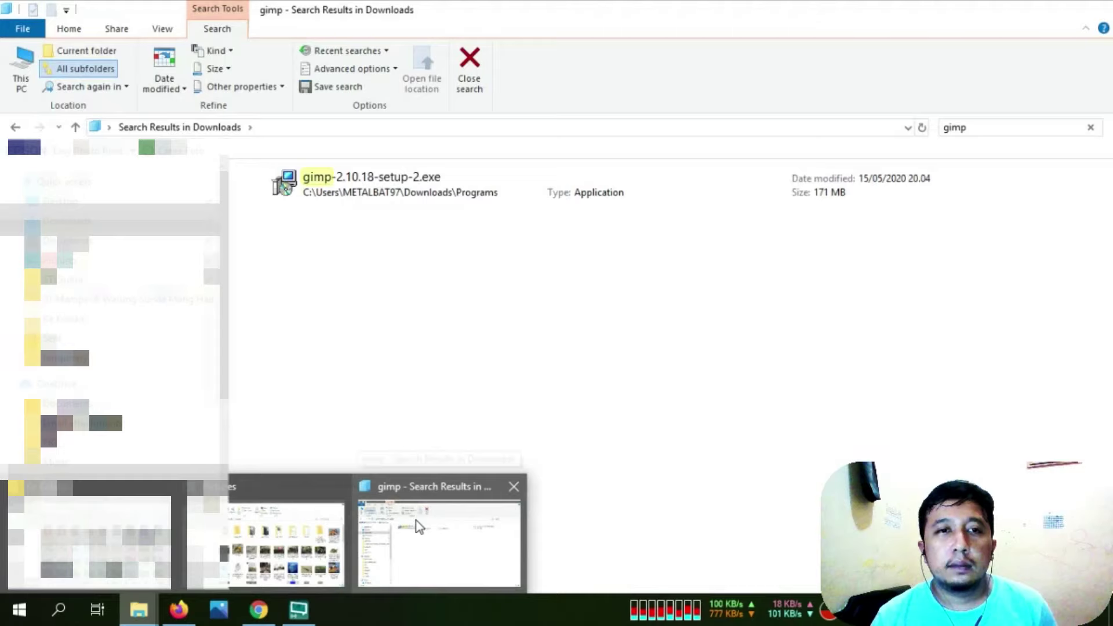
pyautogui.click(417, 522)
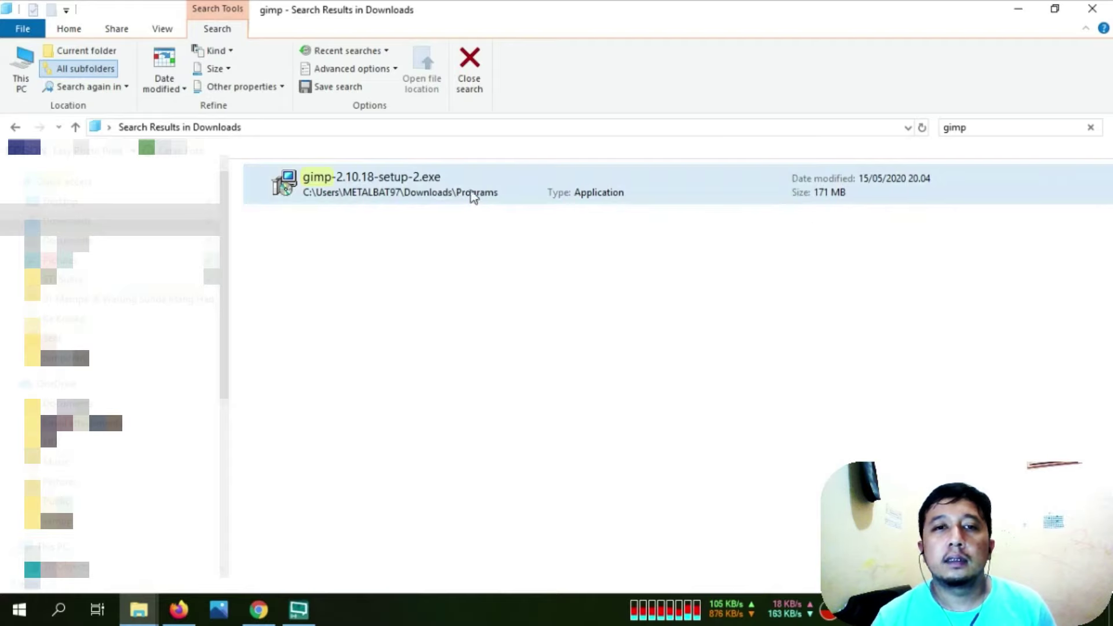
pyautogui.click(387, 187)
pyautogui.rightClick(387, 187)
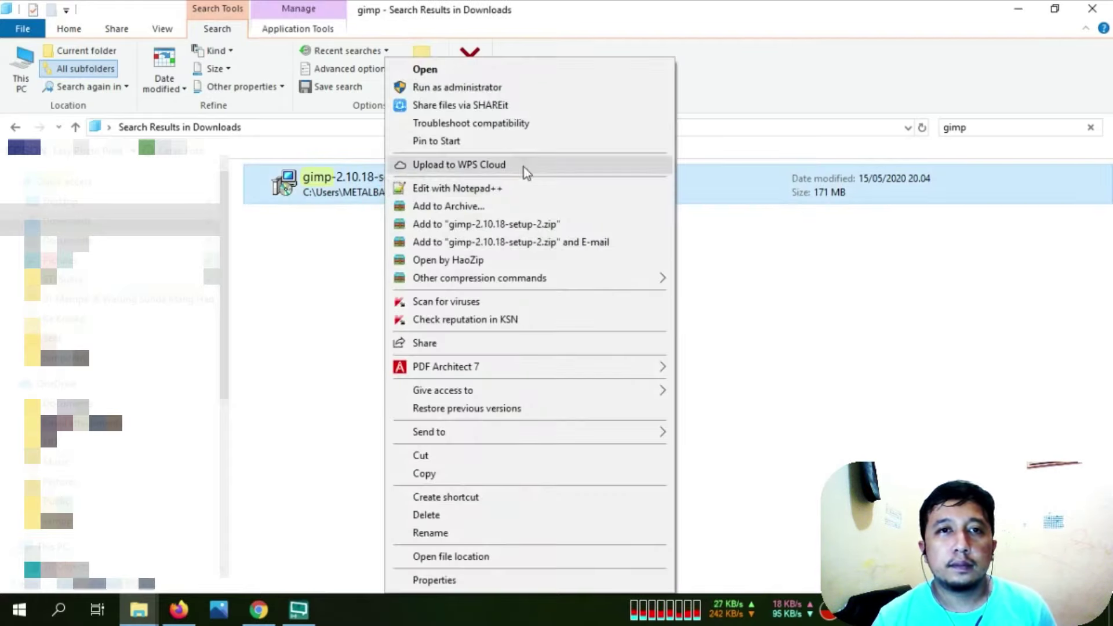
pyautogui.click(529, 88)
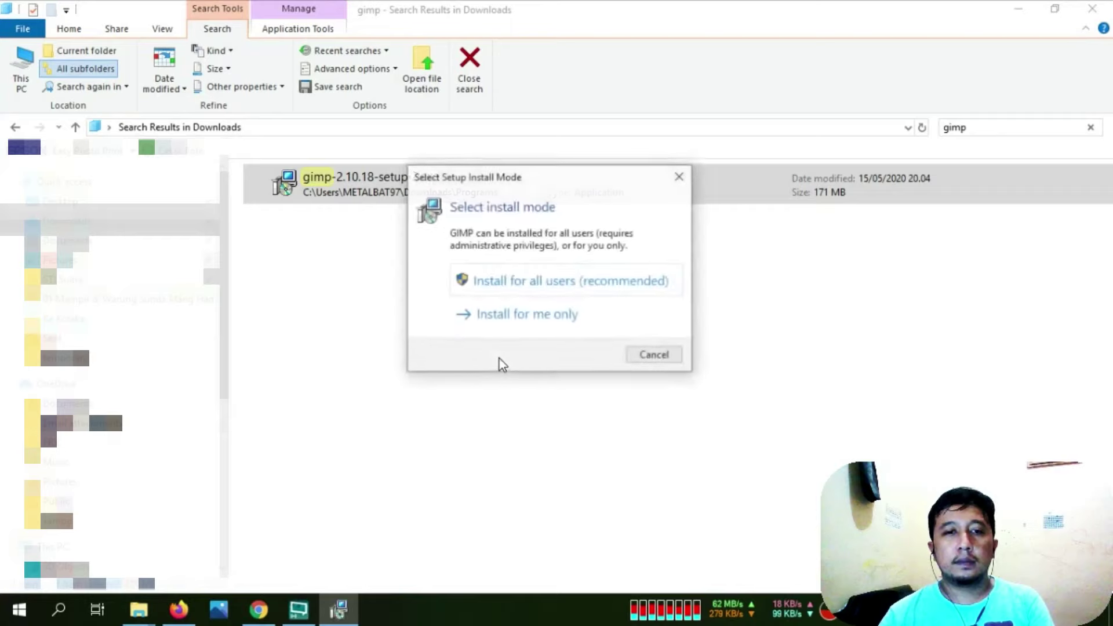
pyautogui.click(615, 284)
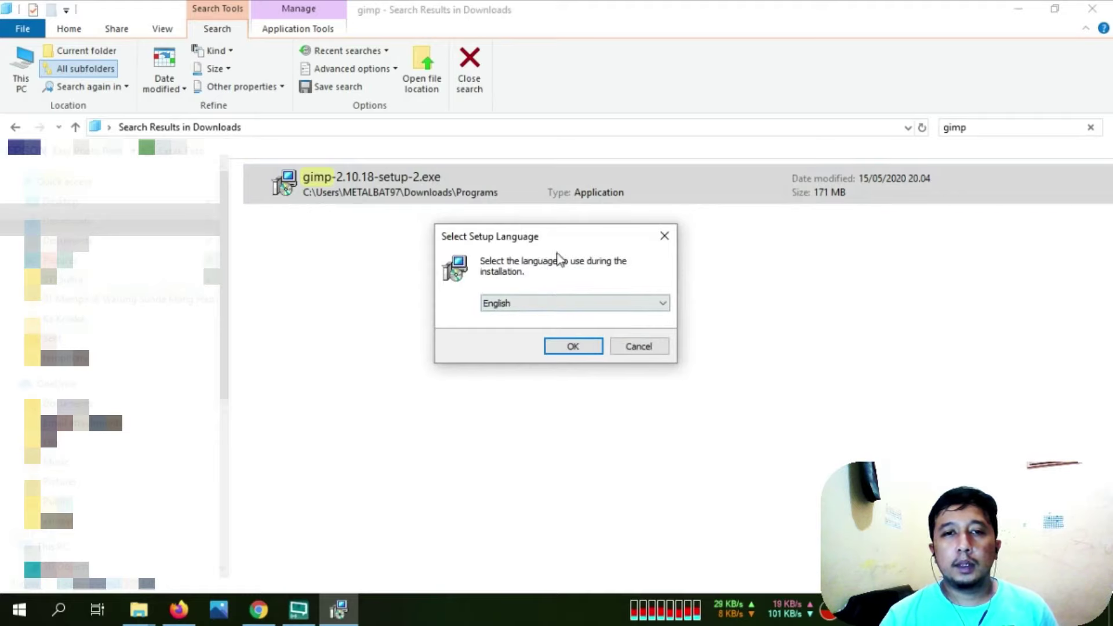
# Confirm English as the setup language and start the default GIMP installation
pyautogui.click(597, 304)
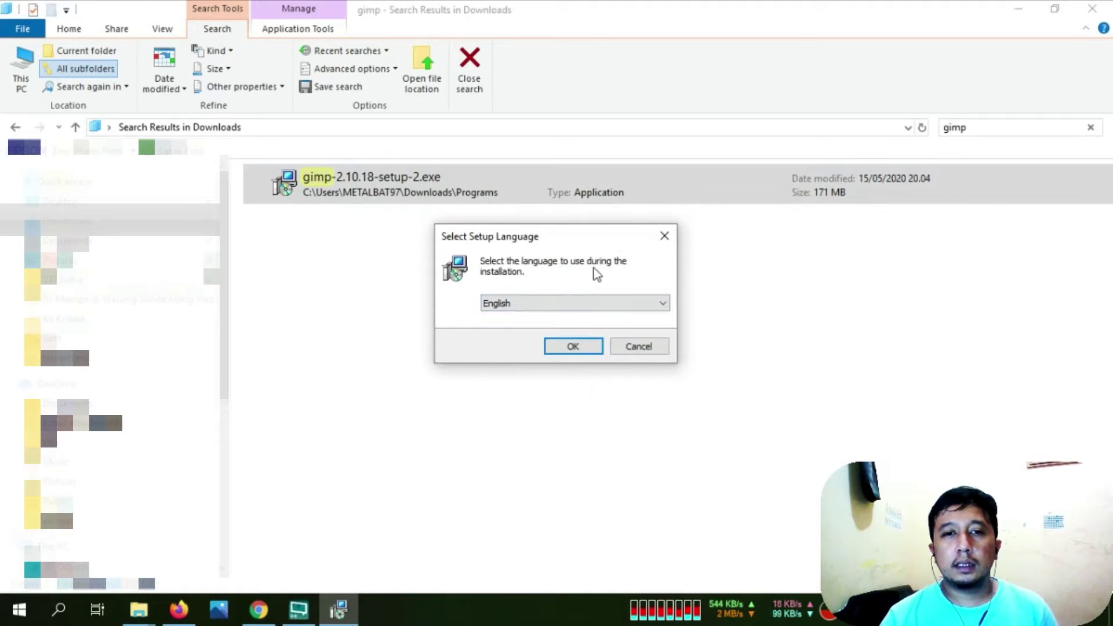
pyautogui.click(574, 349)
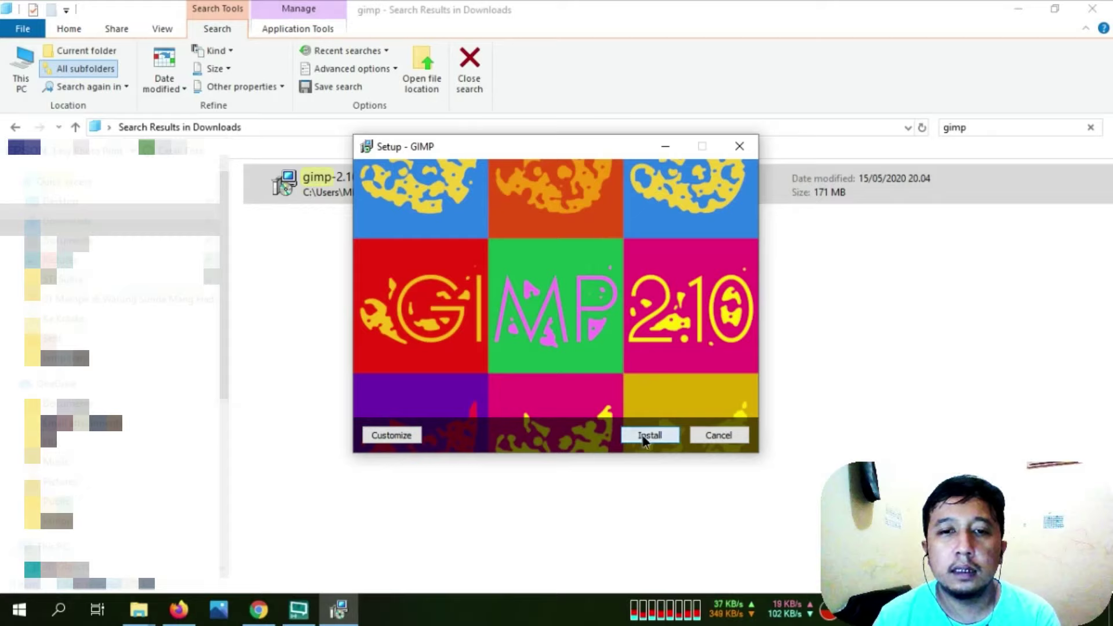
pyautogui.click(649, 436)
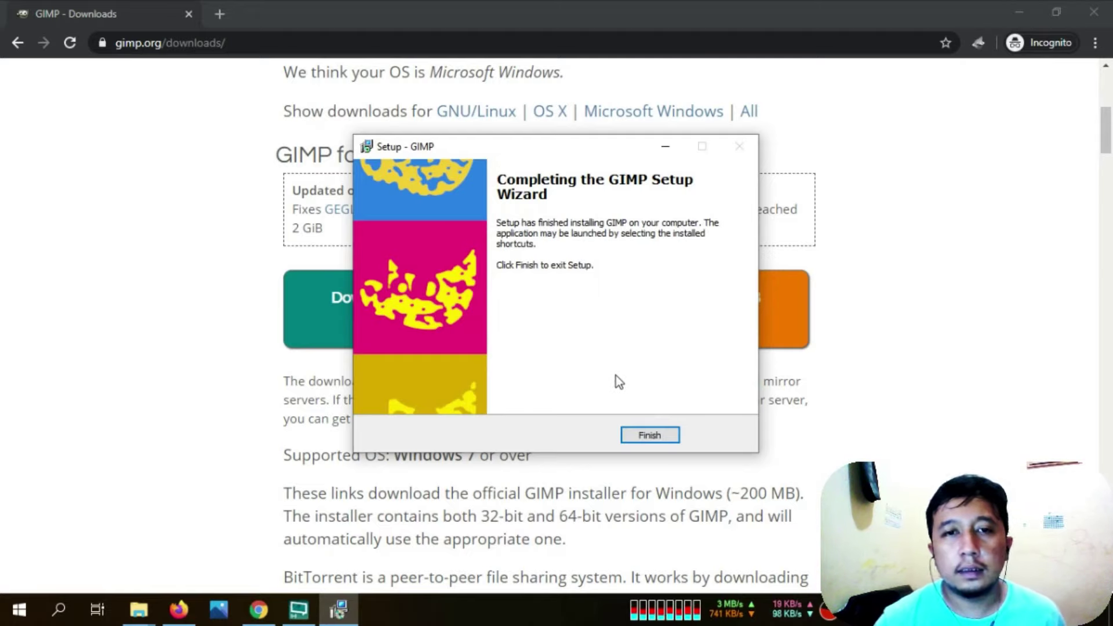
# Finish the installer and launch GIMP 2.10.18 from a Start menu search for 'gimp'
pyautogui.click(643, 440)
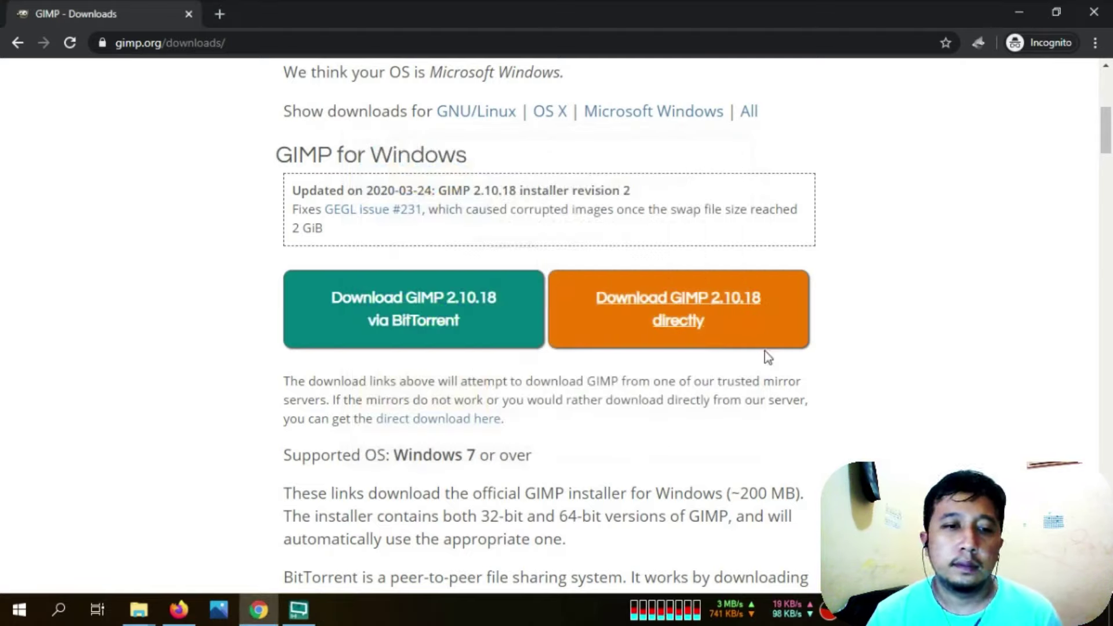
pyautogui.click(6, 610)
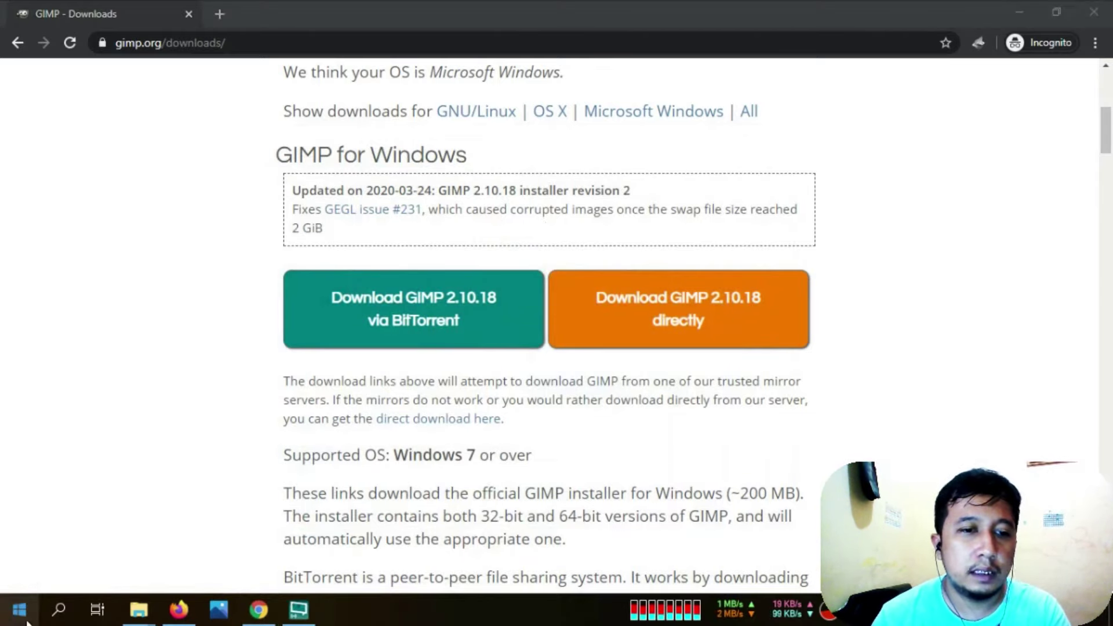
pyautogui.click(17, 616)
pyautogui.write('gimp')
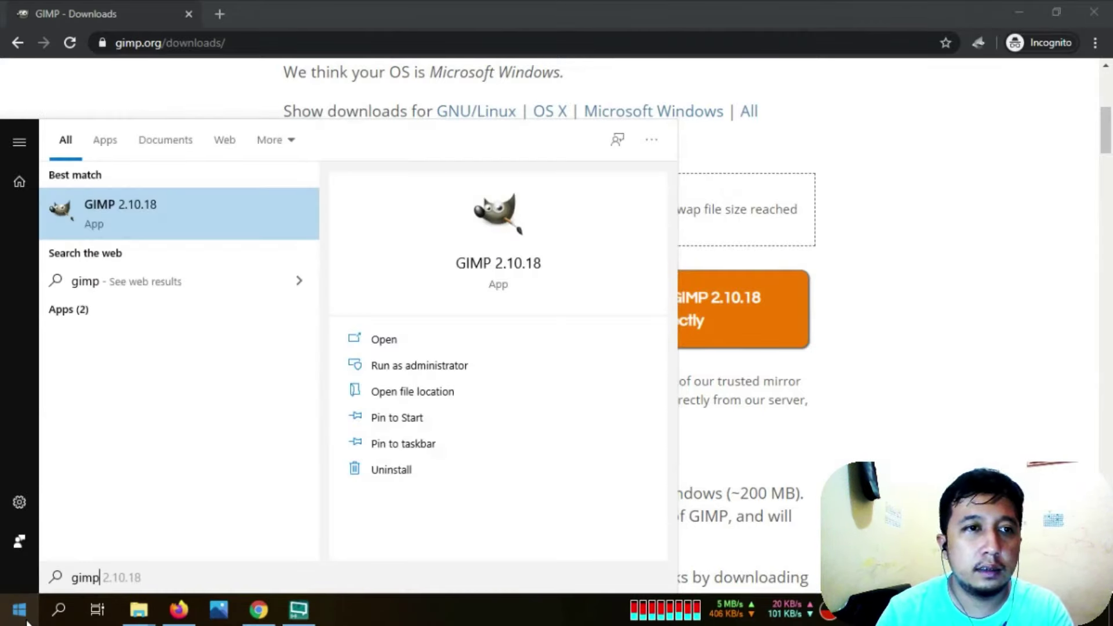
pyautogui.click(27, 620)
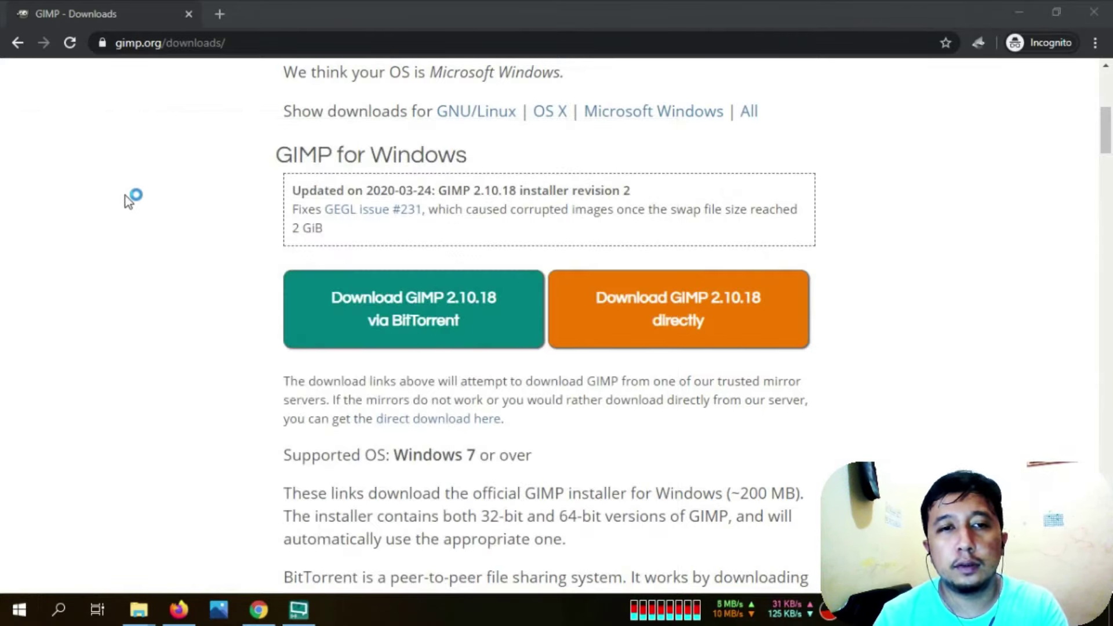